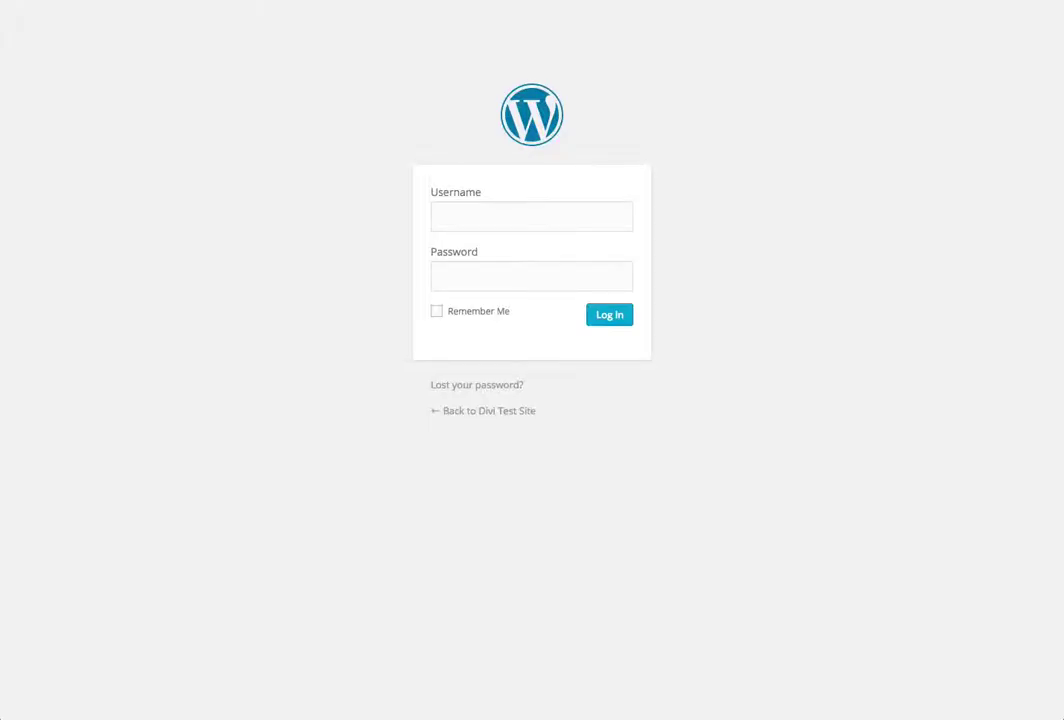
# Log in to the site as Webmaster with the account password, with Remember Me enabled
pyautogui.click(464, 216)
pyautogui.write('W')
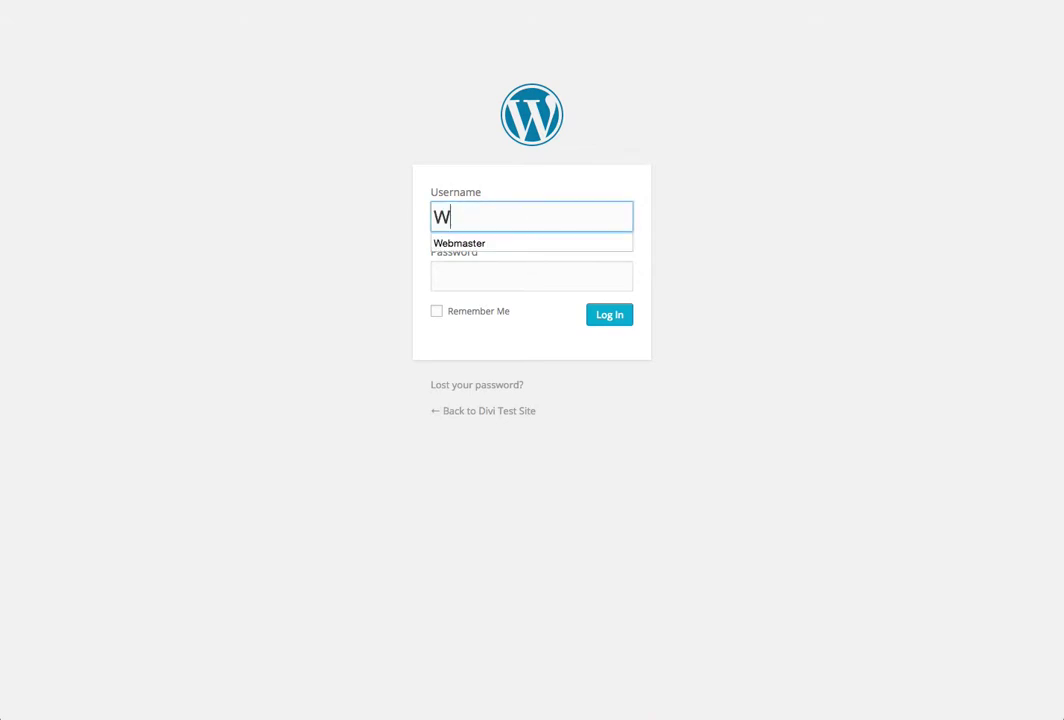
pyautogui.write('ebmaster')
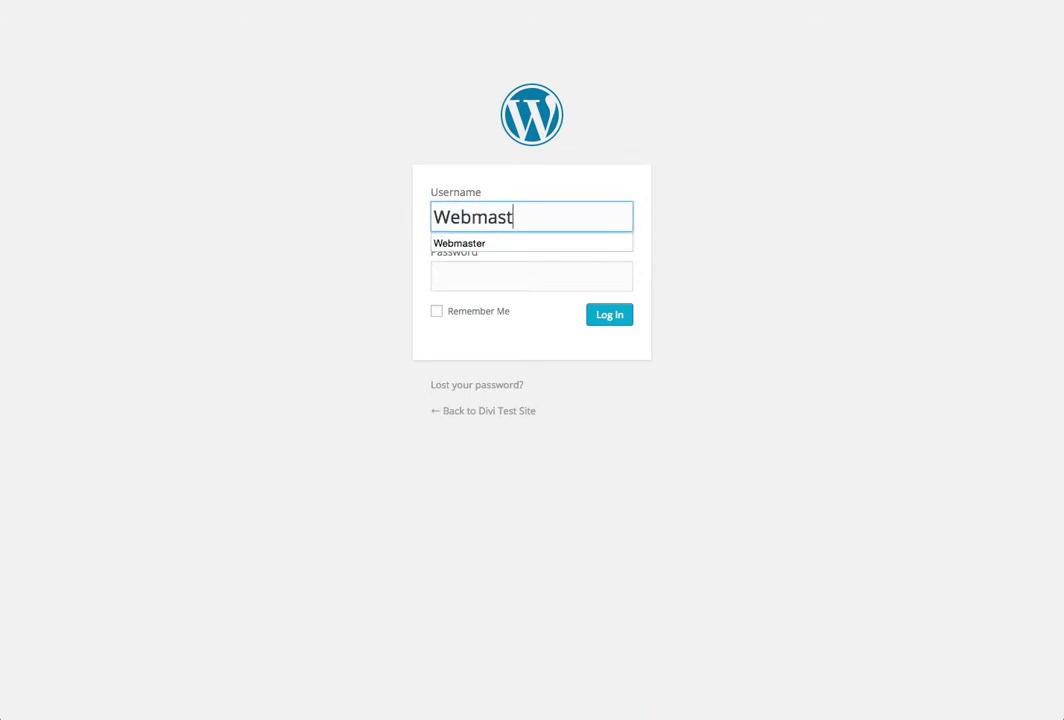
pyautogui.click(463, 245)
pyautogui.click(465, 274)
pyautogui.hotkey('ctrl', 'v')
pyautogui.click(438, 313)
pyautogui.click(612, 321)
pyautogui.click(612, 318)
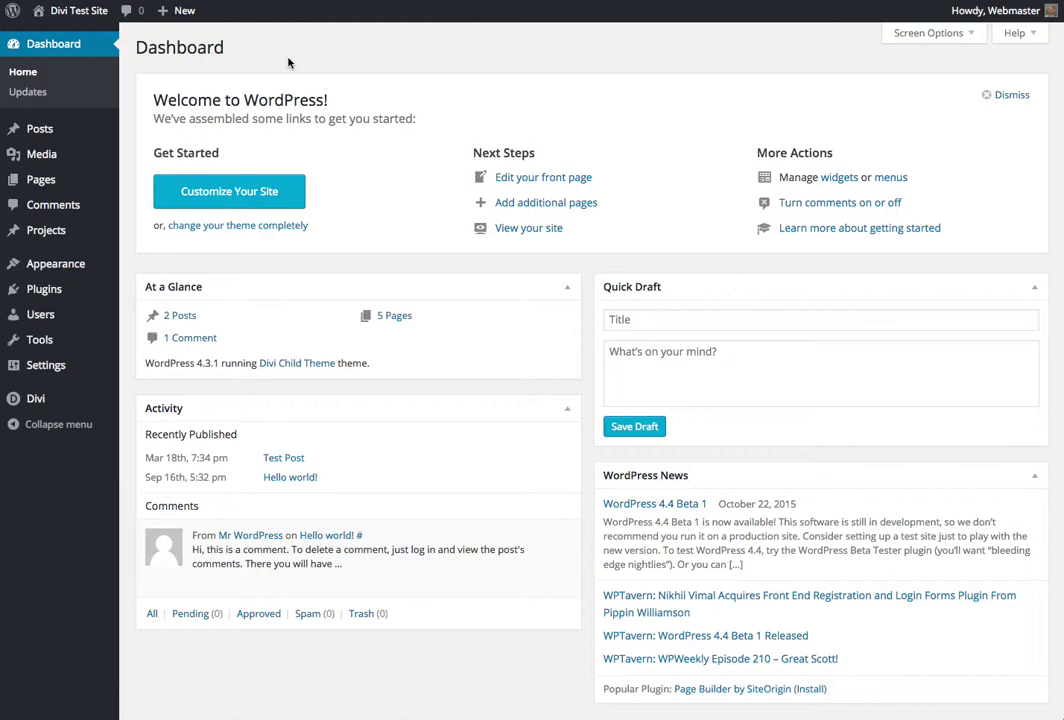
# Visit the live site, go to Sample Page and open it for editing
pyautogui.moveTo(62, 12)
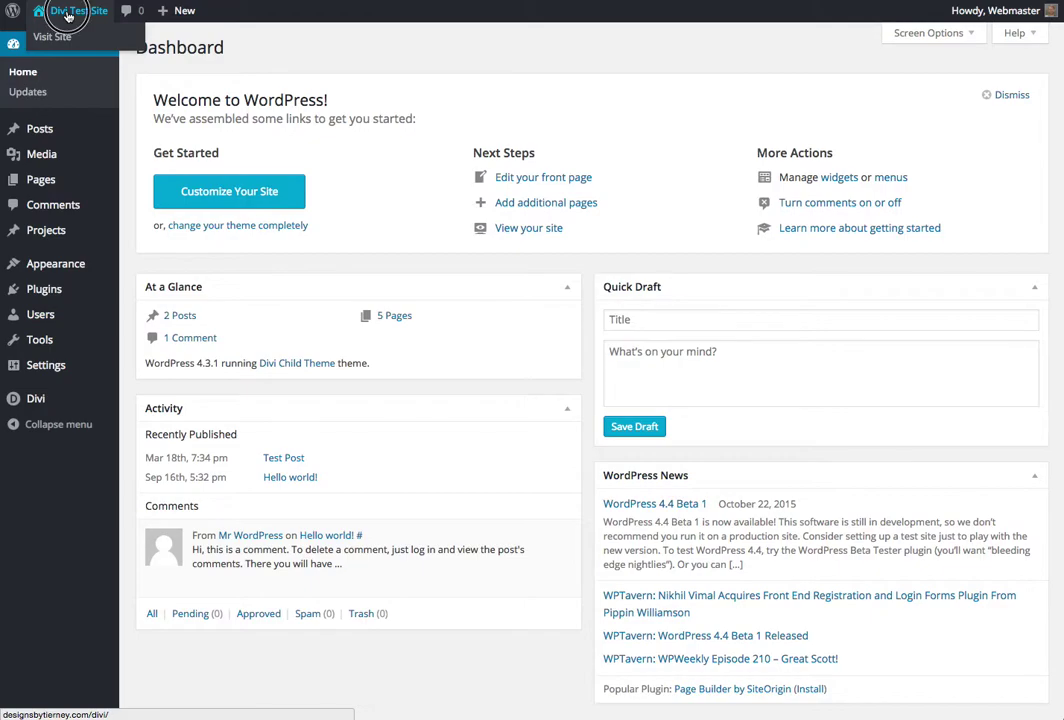
pyautogui.click(68, 12)
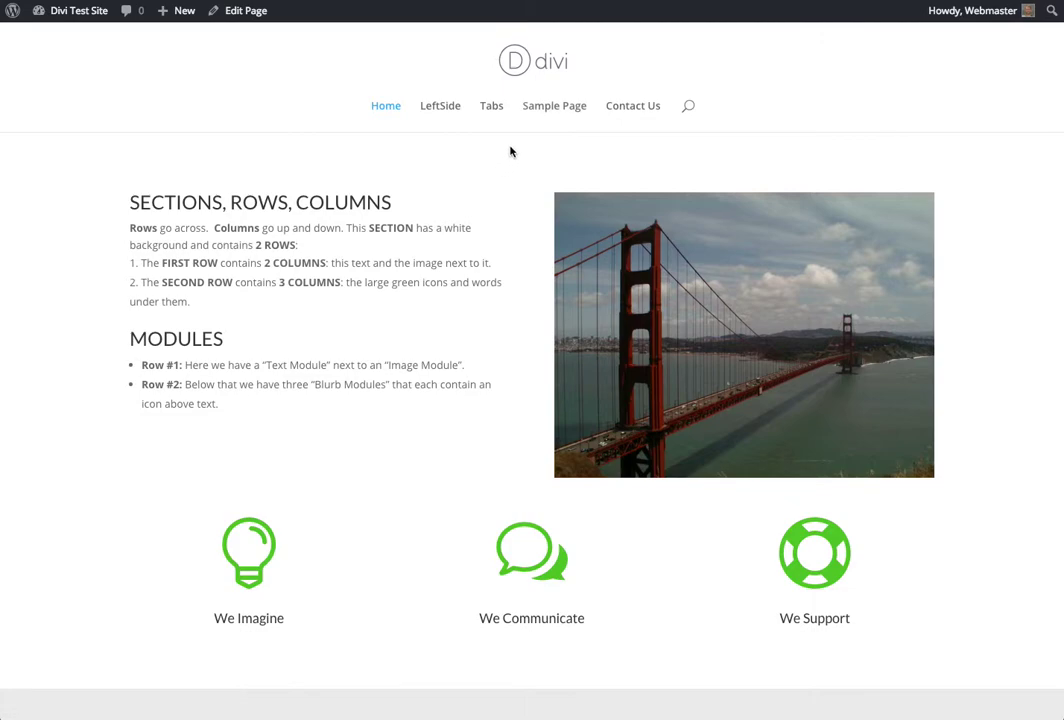
pyautogui.click(551, 109)
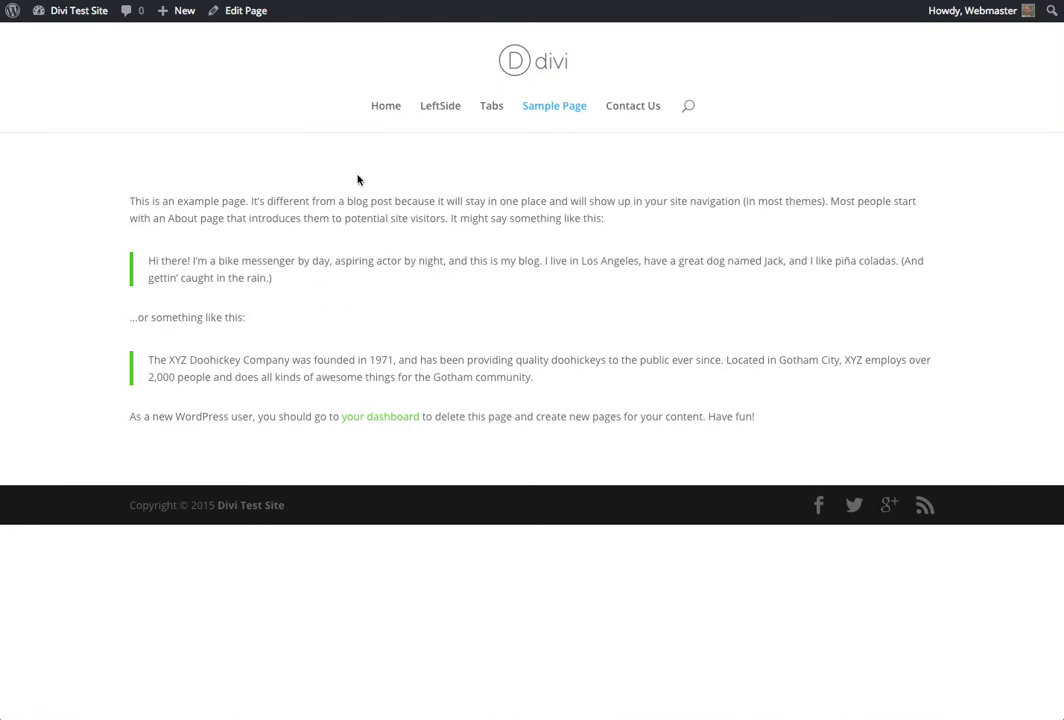
pyautogui.click(238, 11)
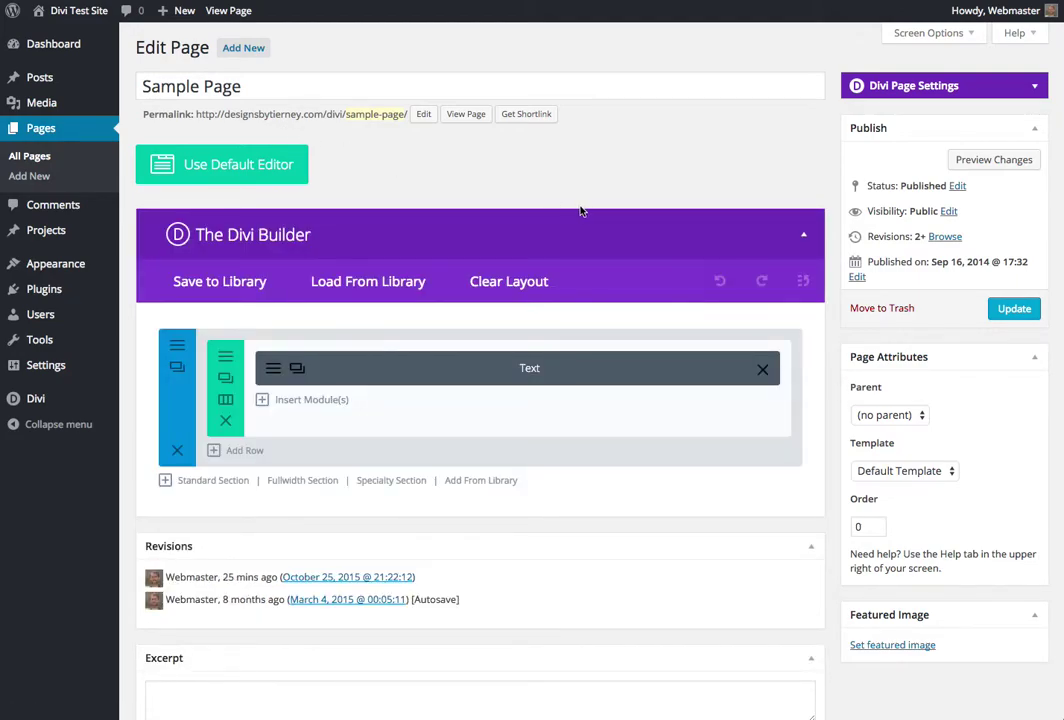
# Open the Text module's settings and show its content in the Visual editor after checking the Text view
pyautogui.click(272, 374)
pyautogui.click(780, 424)
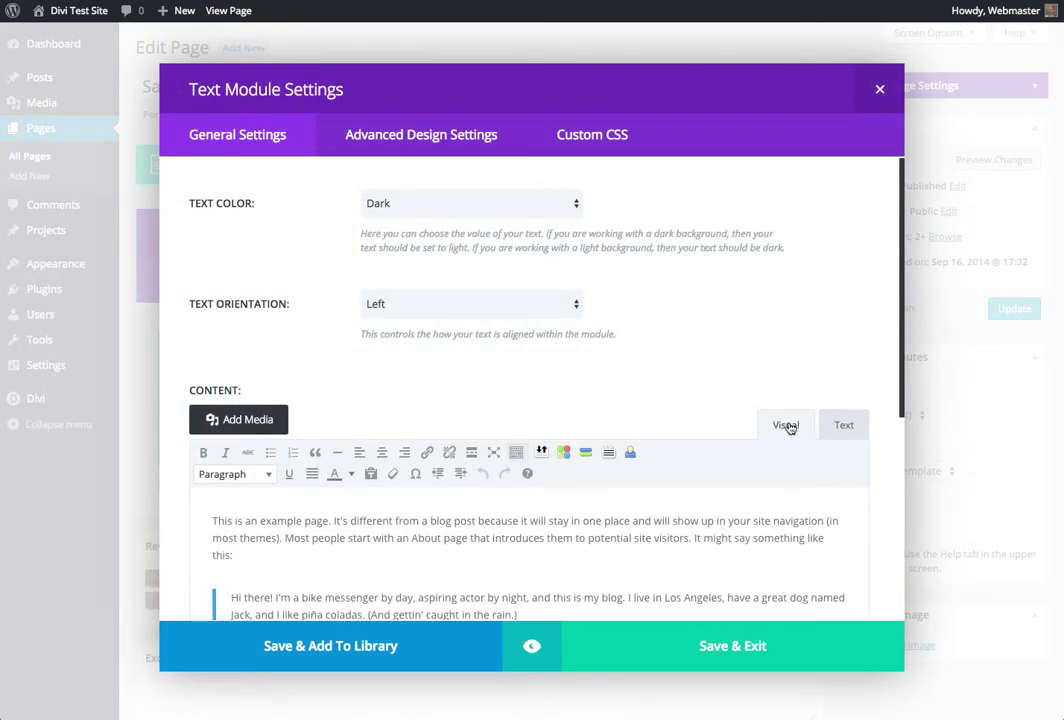
pyautogui.click(843, 424)
pyautogui.click(788, 428)
pyautogui.scroll(-1, 785, 434)
pyautogui.scroll(-3, 795, 432)
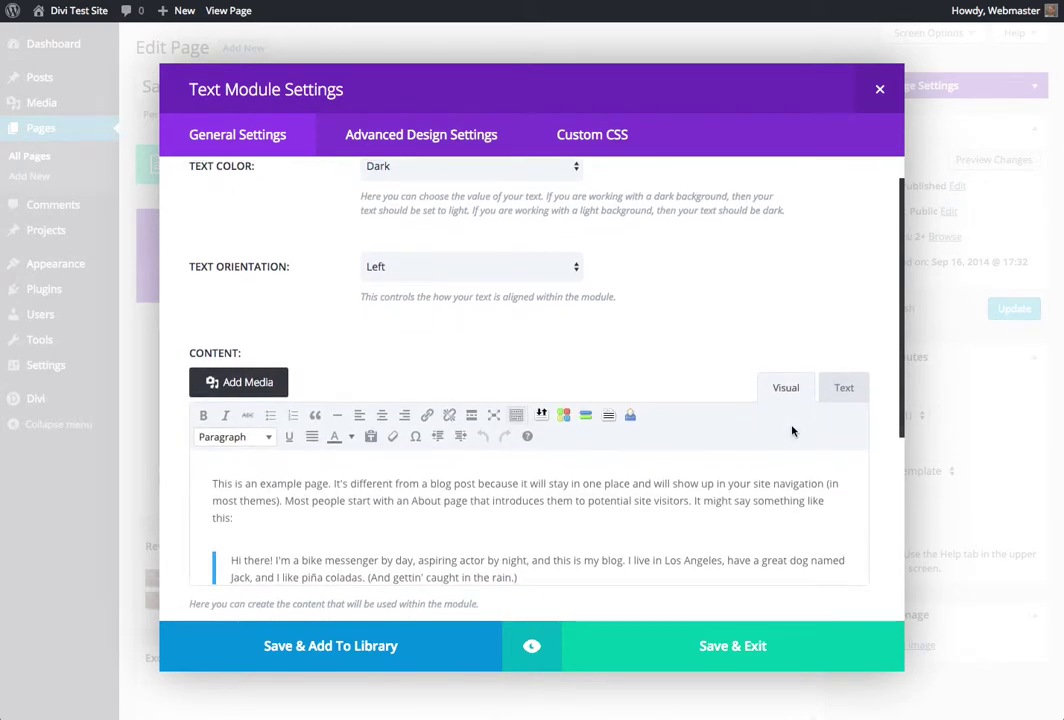
pyautogui.scroll(2, 781, 420)
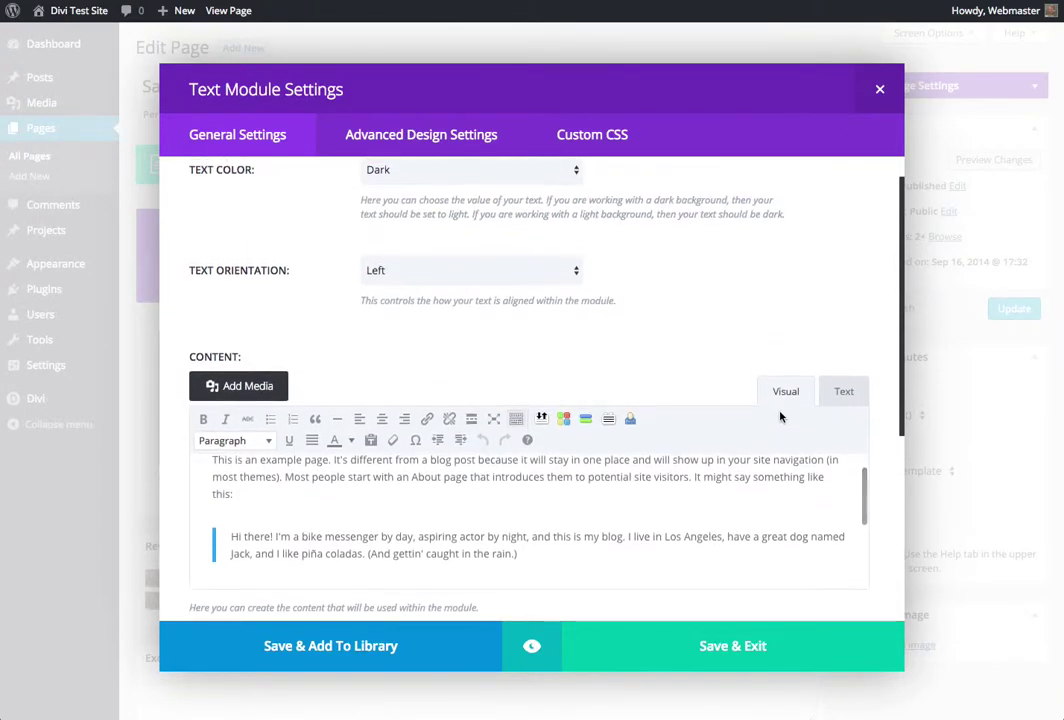
pyautogui.scroll(-1, 786, 430)
# Insert the sentence "Type something new." after "This is an example page." in the first paragraph
pyautogui.click(670, 477)
pyautogui.scroll(1, 620, 484)
pyautogui.scroll(2, 618, 486)
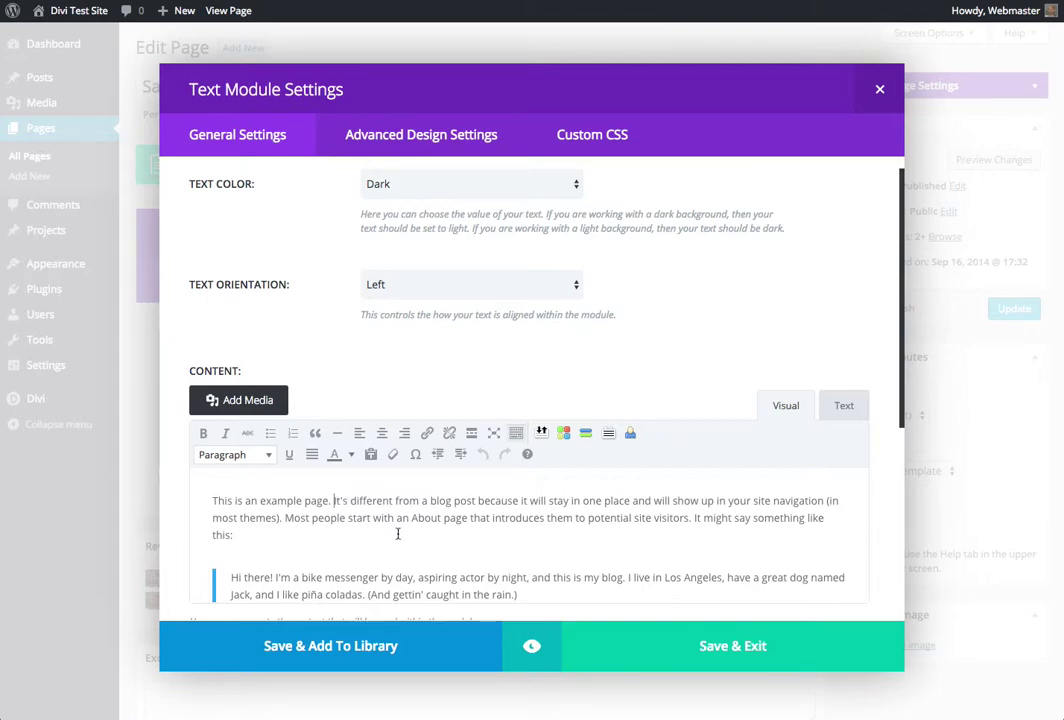
pyautogui.click(333, 500)
pyautogui.write('Type something')
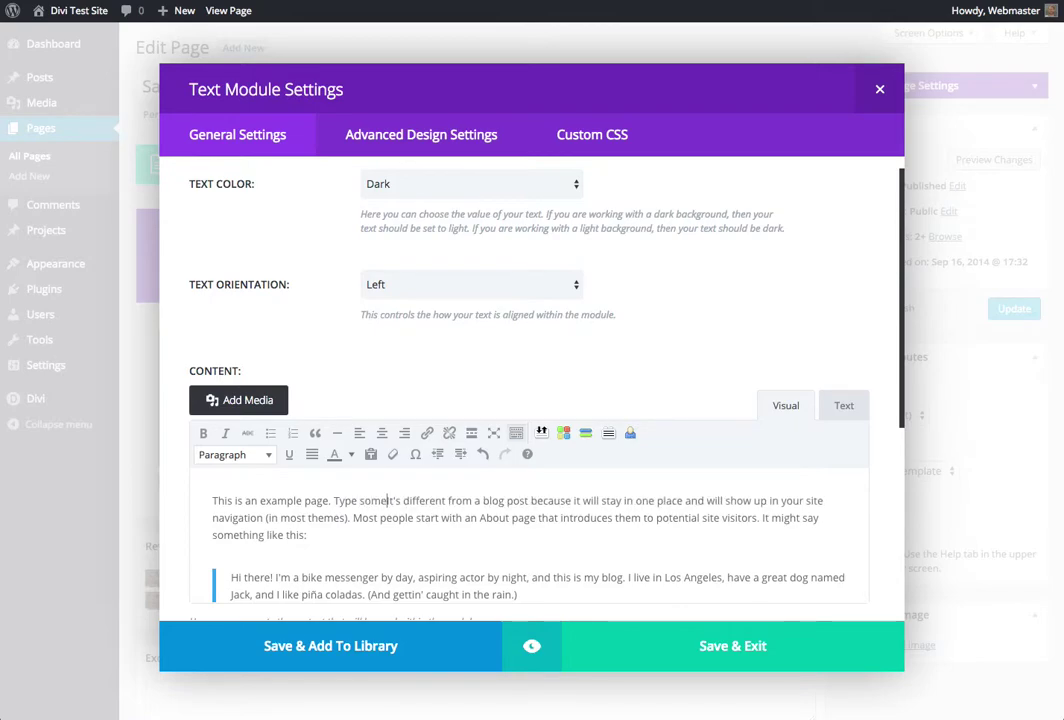
pyautogui.write(' new.')
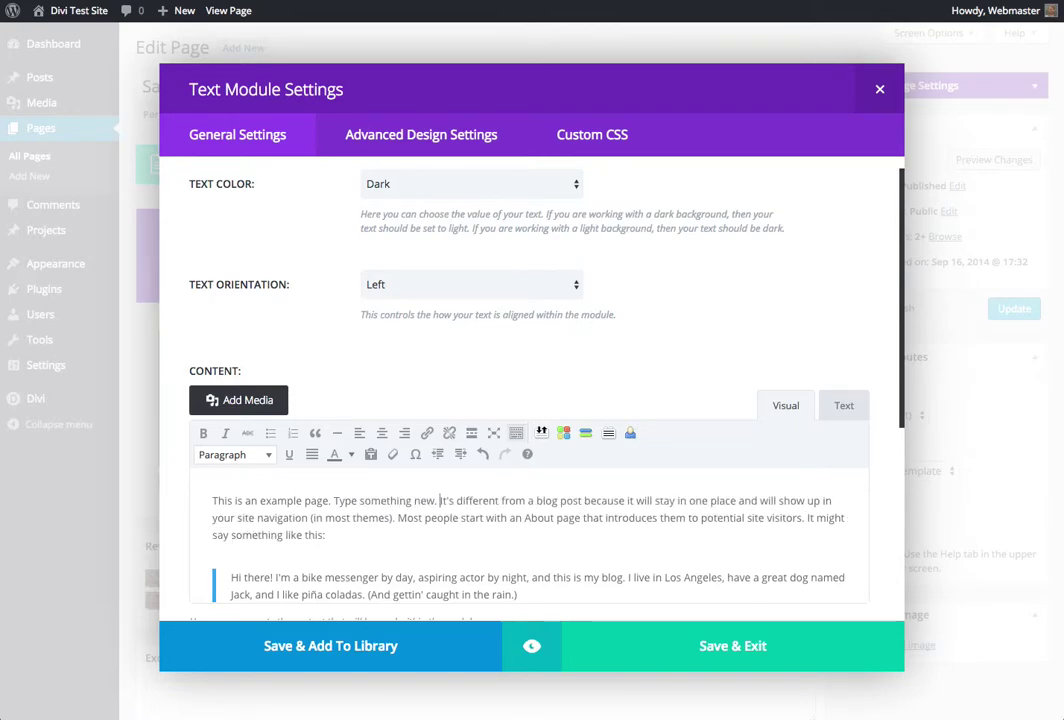
# Make the word "something" bold and the word "new" italic in the inserted sentence
pyautogui.doubleClick(385, 500)
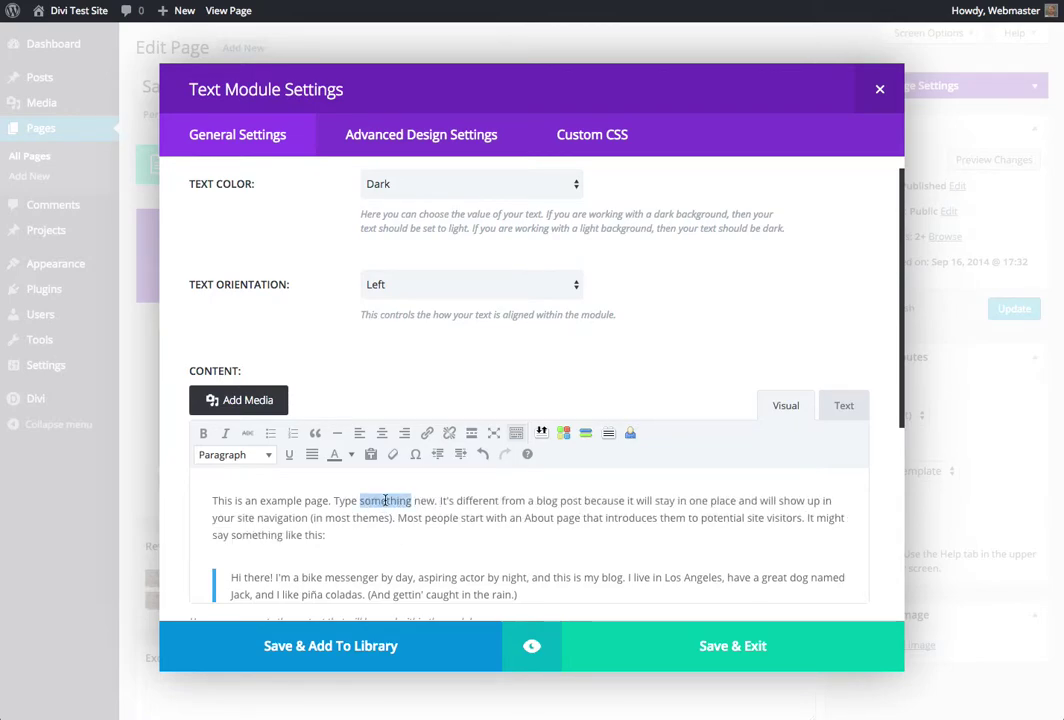
pyautogui.hotkey('ctrl', 'b')
pyautogui.doubleClick(427, 500)
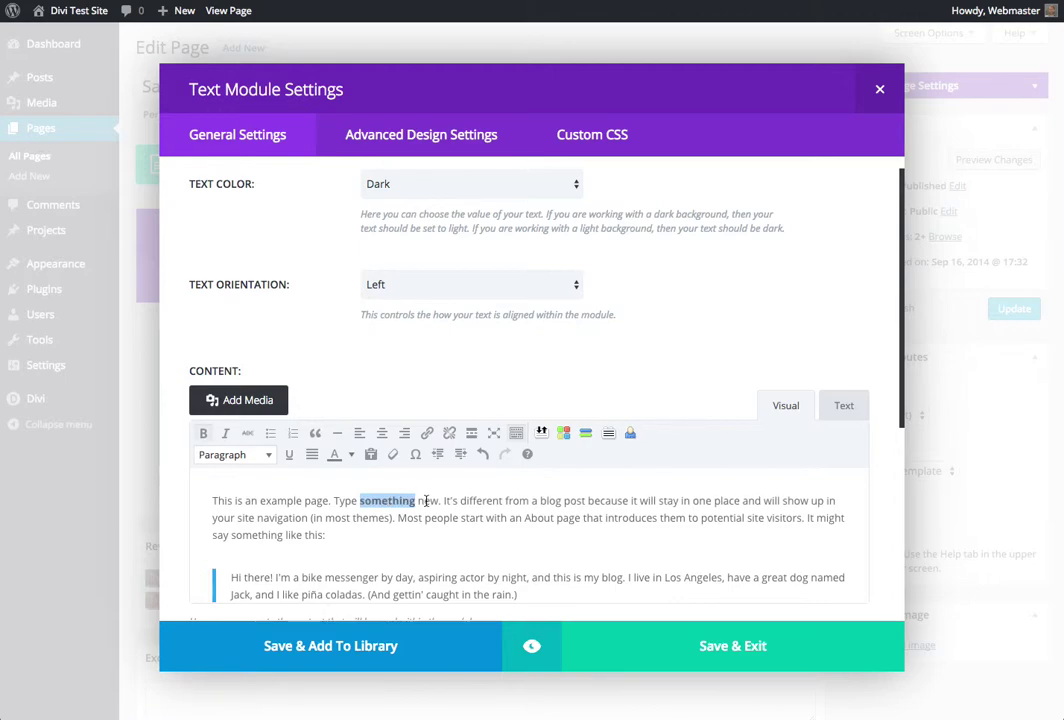
pyautogui.click(227, 434)
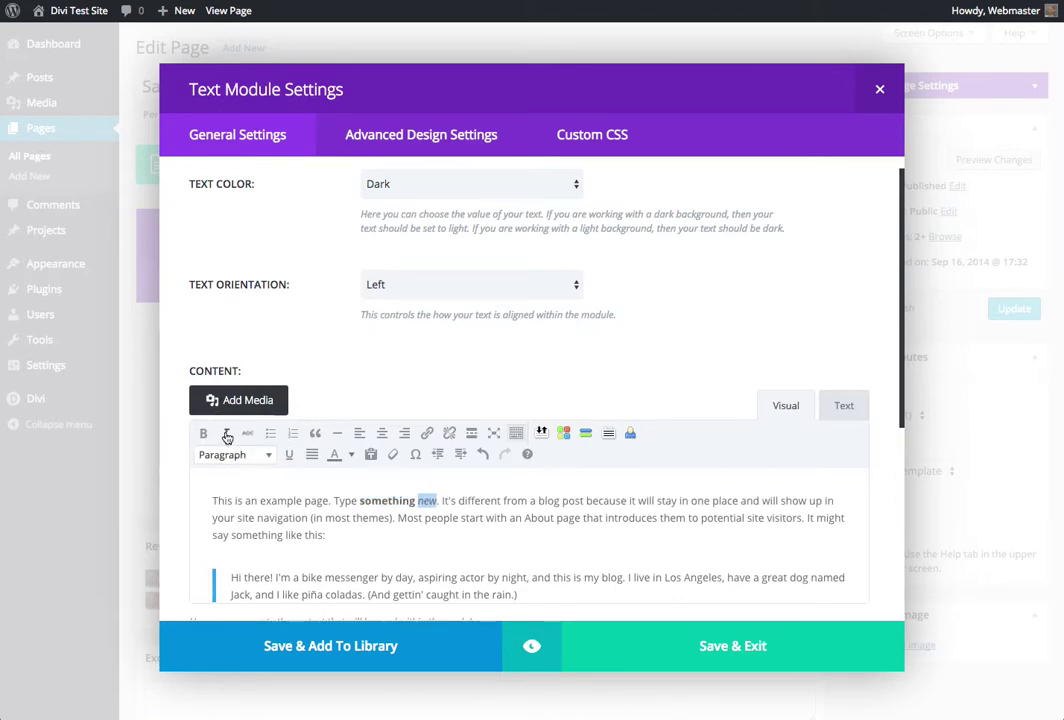
# Add the separate lines "one", "two" and "three" below the first paragraph
pyautogui.click(344, 535)
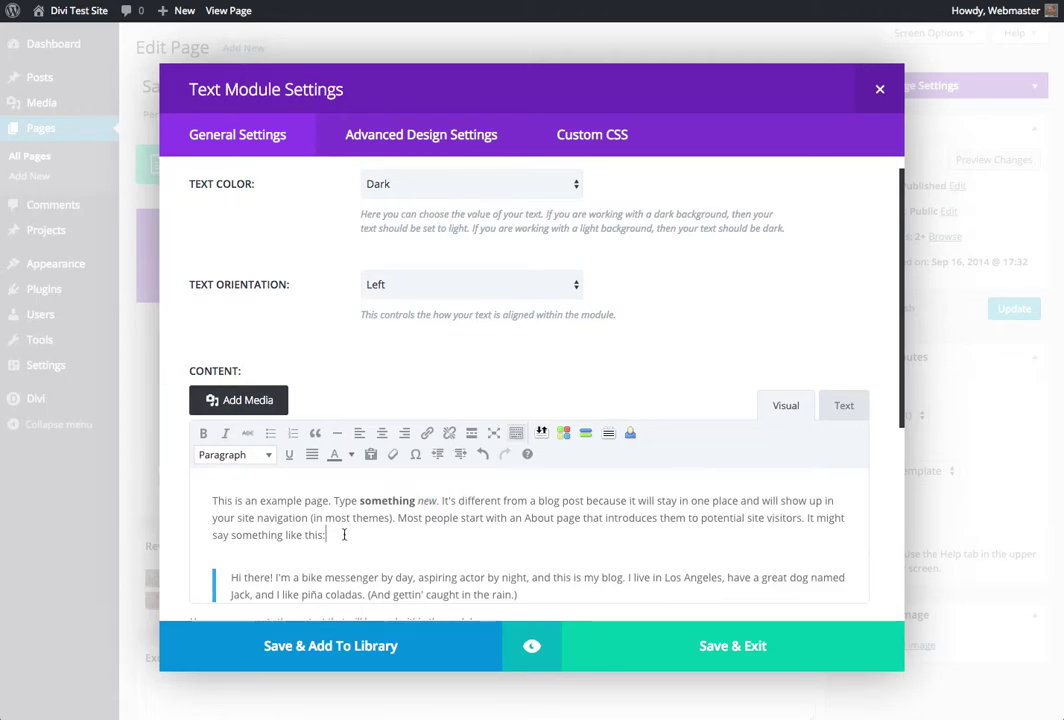
pyautogui.press('Return')
pyautogui.write('one')
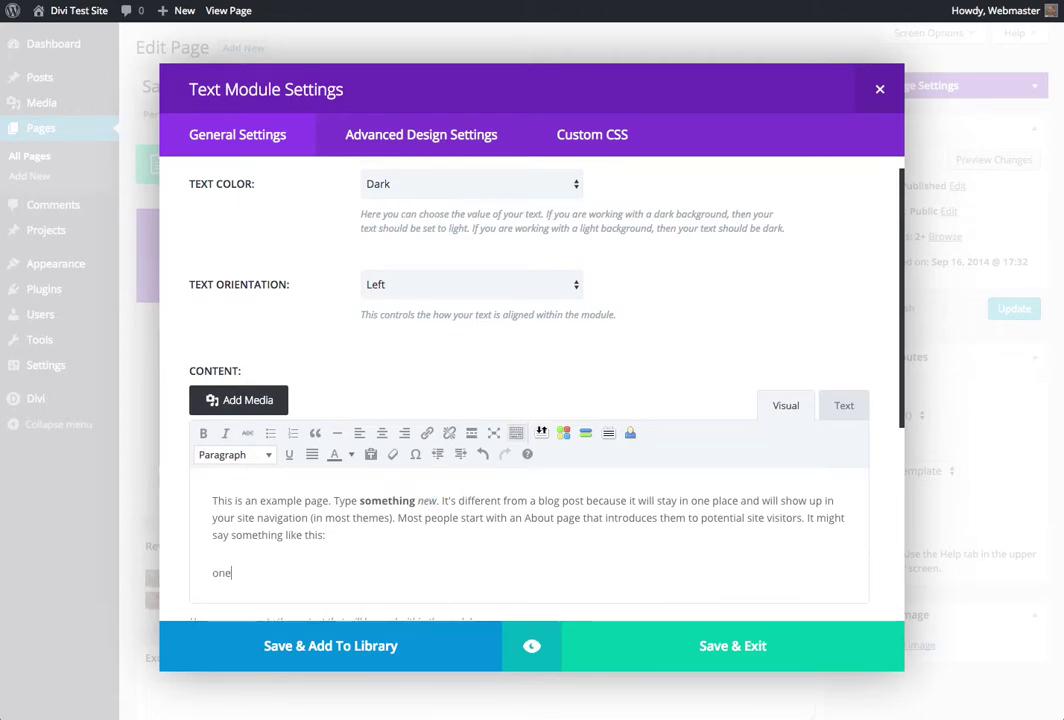
pyautogui.press('Return')
pyautogui.write('two')
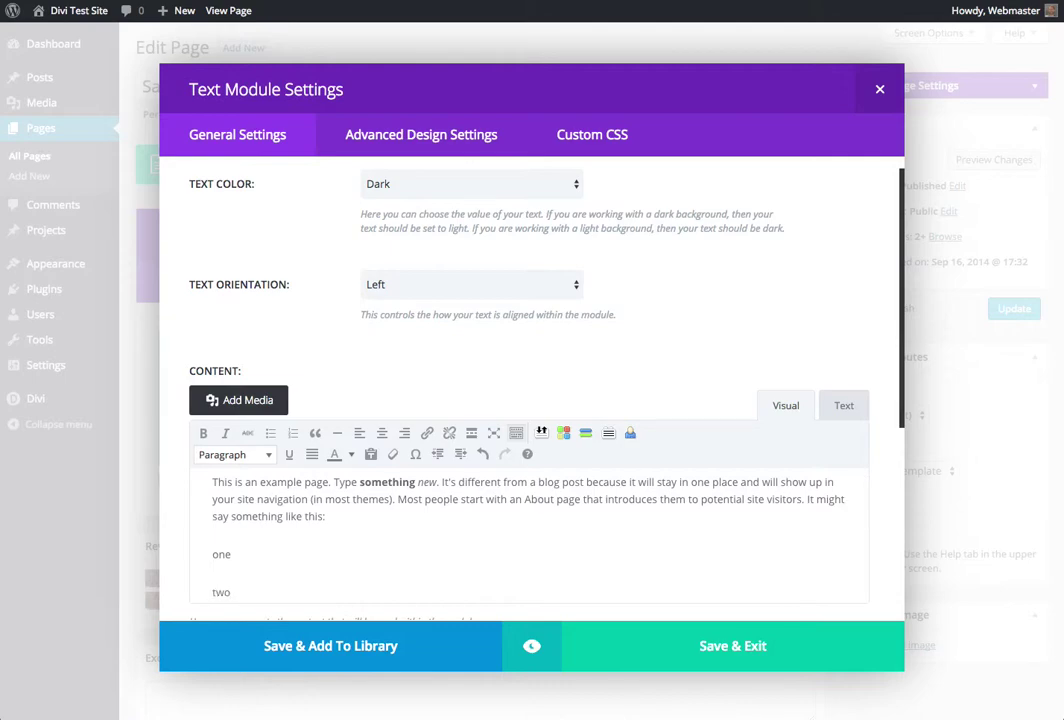
pyautogui.press('Return')
pyautogui.write('three')
# Turn the lines one, two and three into a bulleted list
pyautogui.moveTo(221, 516); pyautogui.dragTo(232, 592)
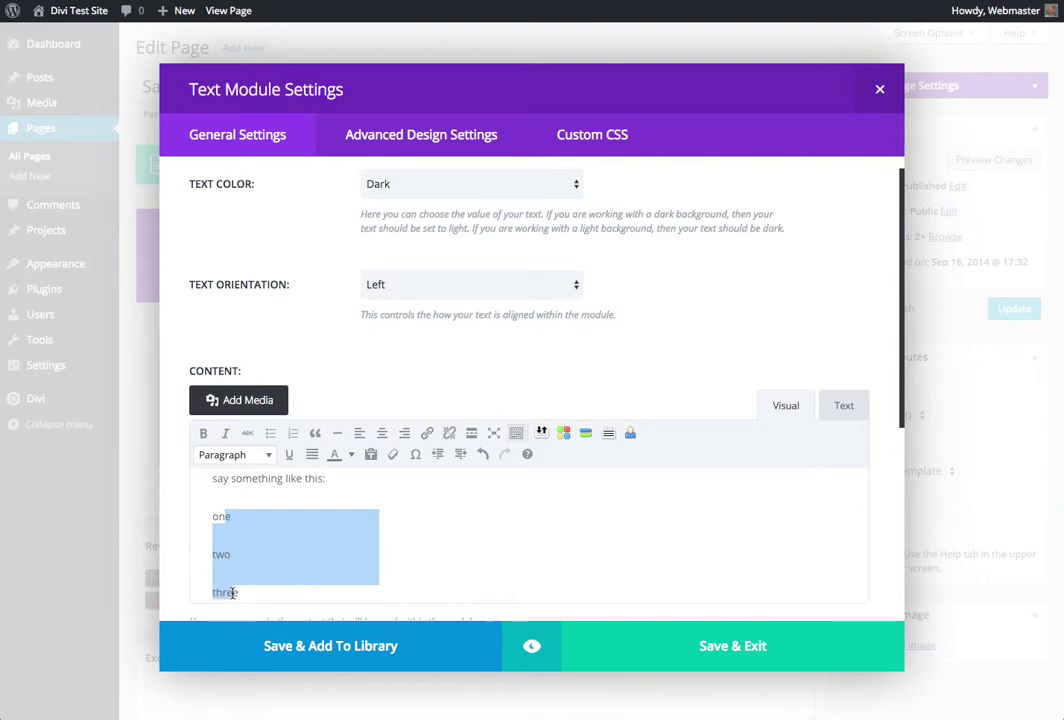
pyautogui.click(270, 432)
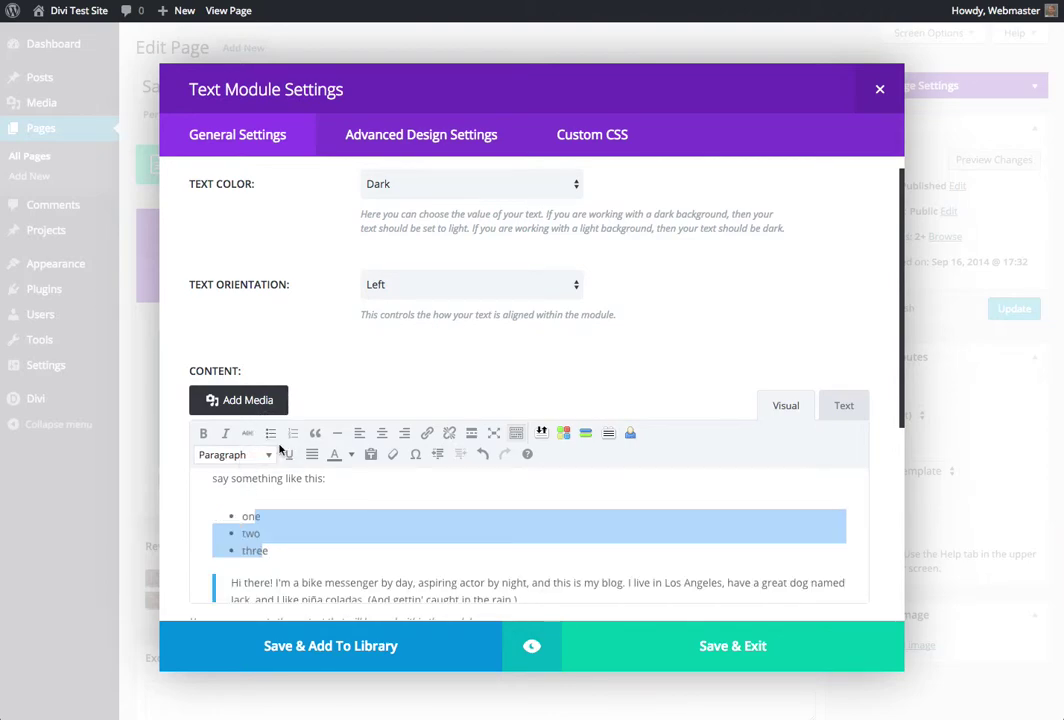
pyautogui.click(338, 532)
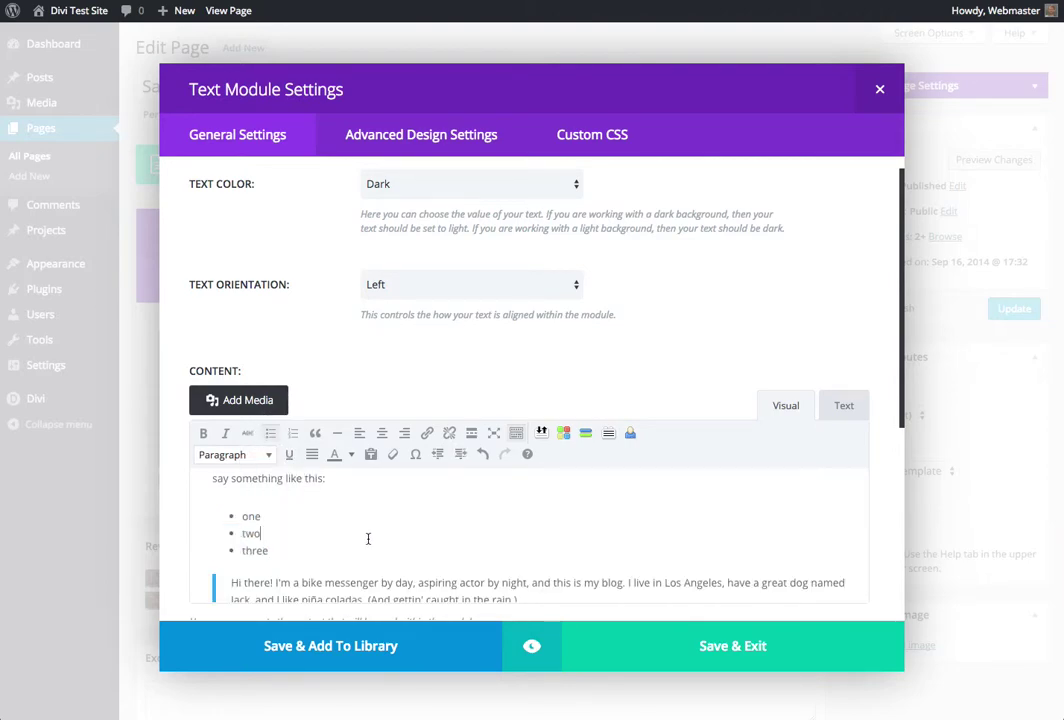
# Save the Text module's changes, update Sample Page and view it on the live site
pyautogui.click(720, 648)
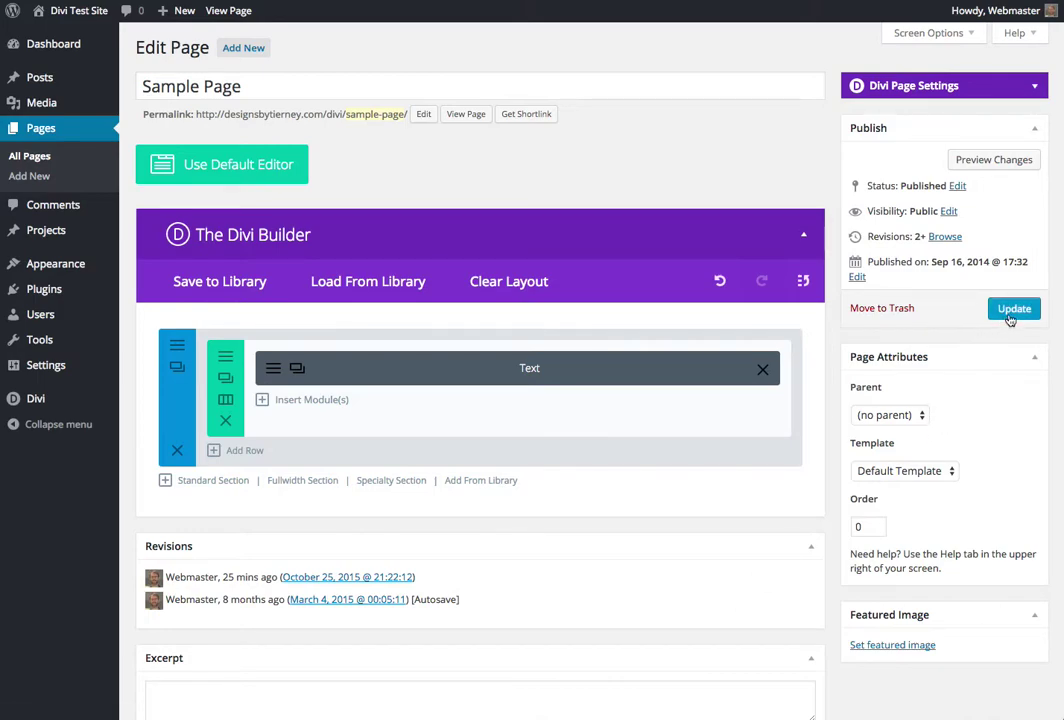
pyautogui.click(991, 310)
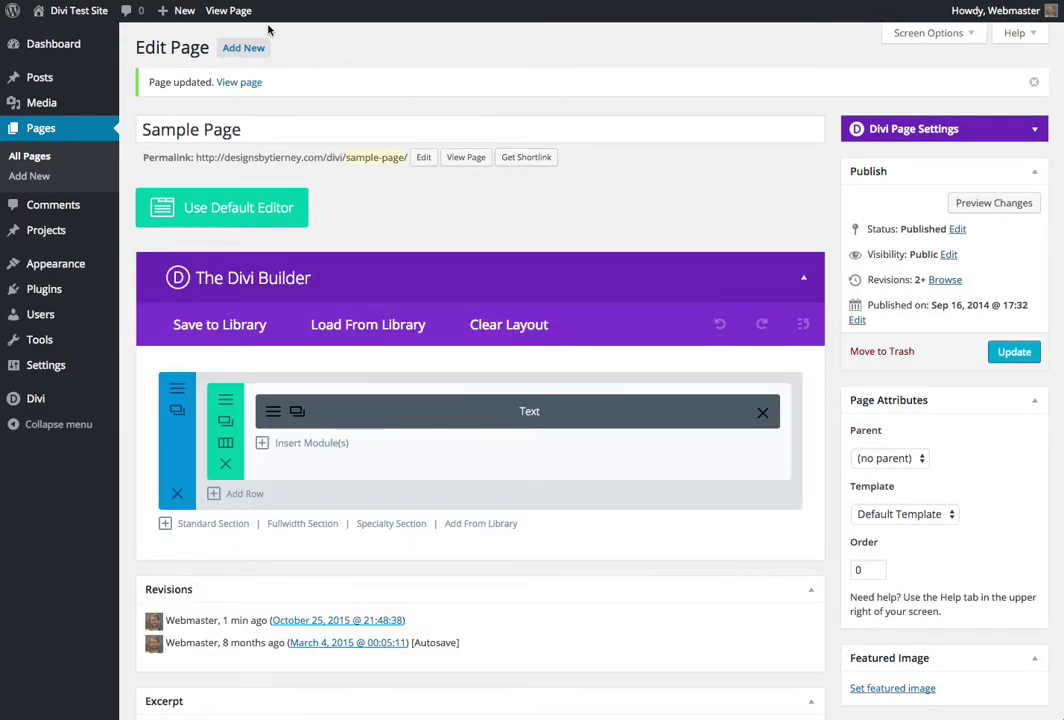
pyautogui.click(228, 12)
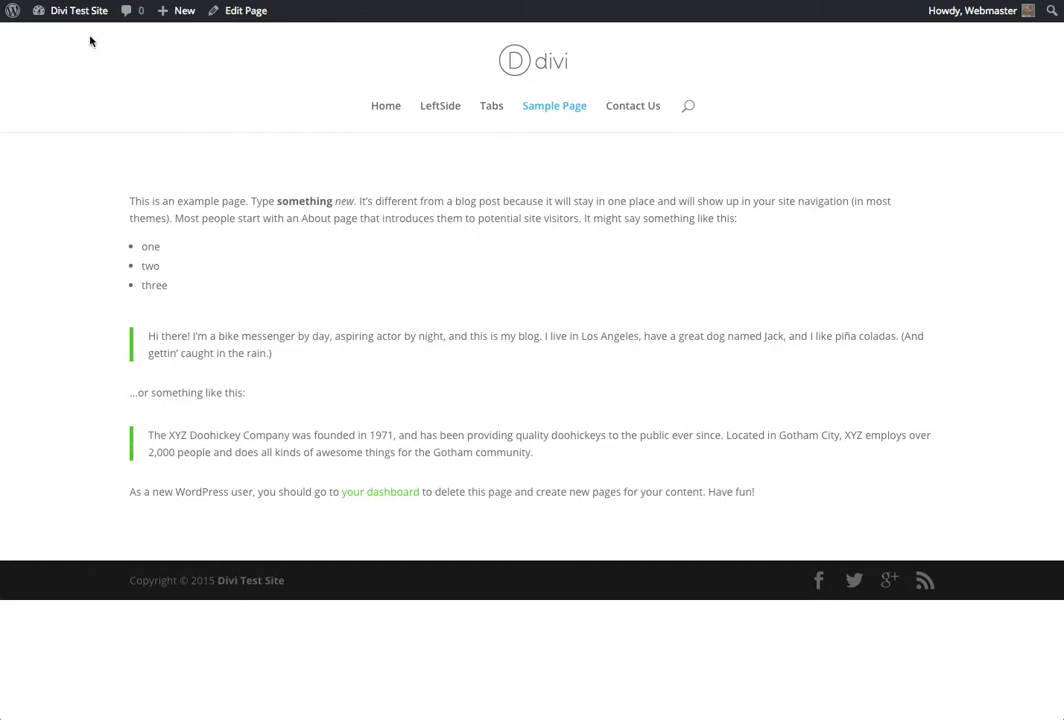
# Return to the dashboard, list all pages and open Sample Page for editing
pyautogui.moveTo(100, 14)
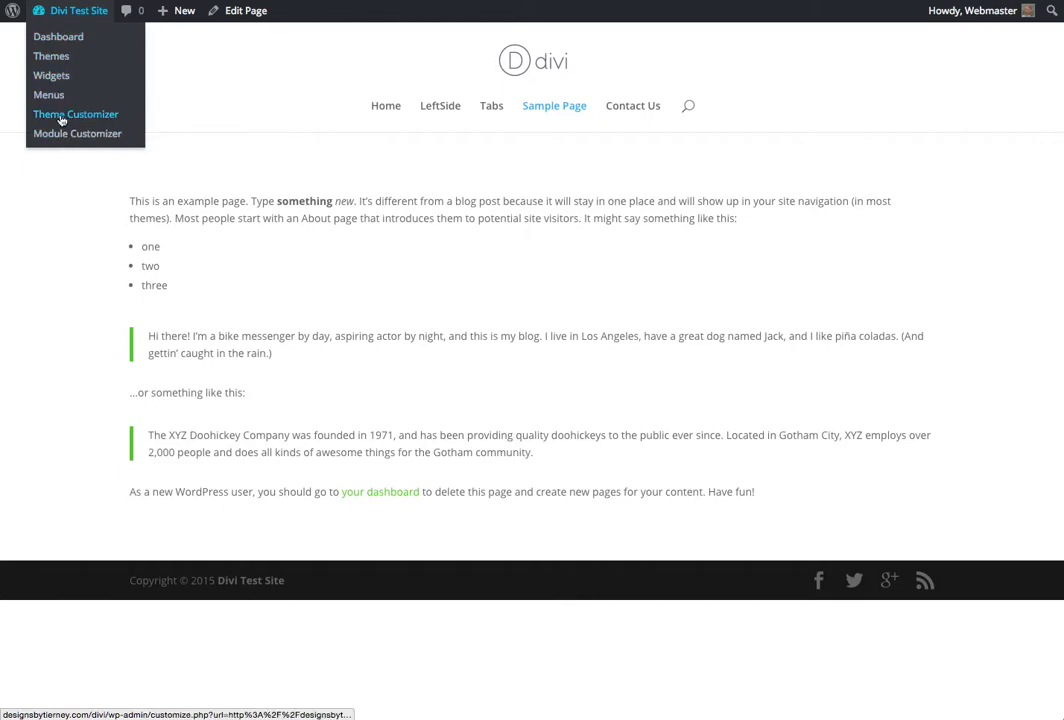
pyautogui.click(78, 14)
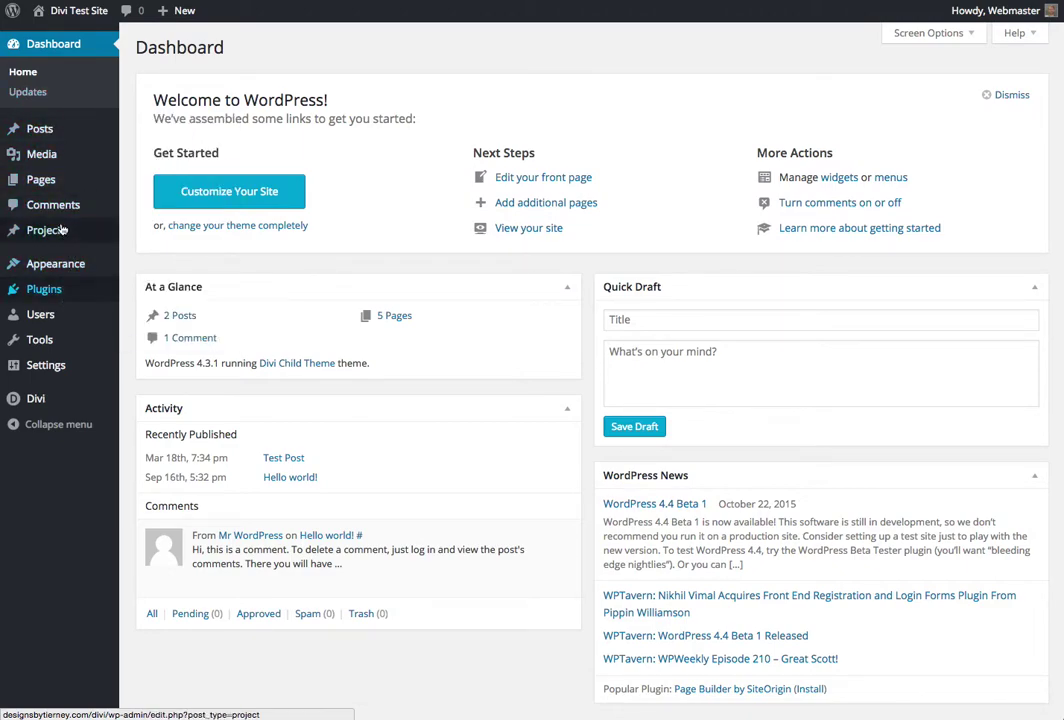
pyautogui.moveTo(34, 186)
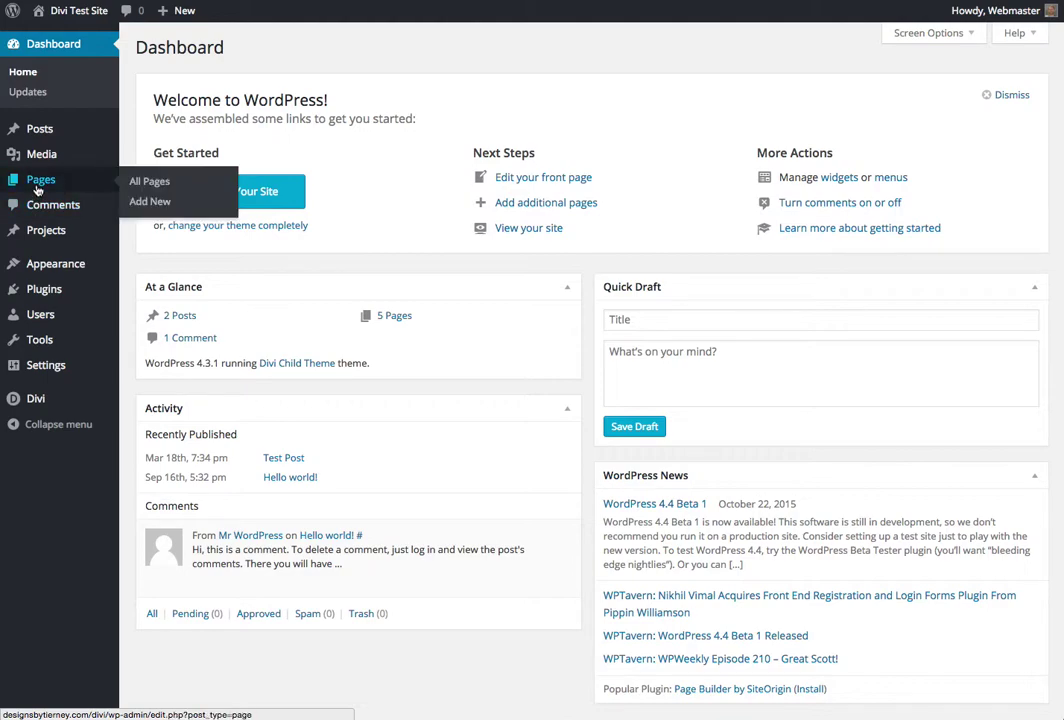
pyautogui.click(149, 185)
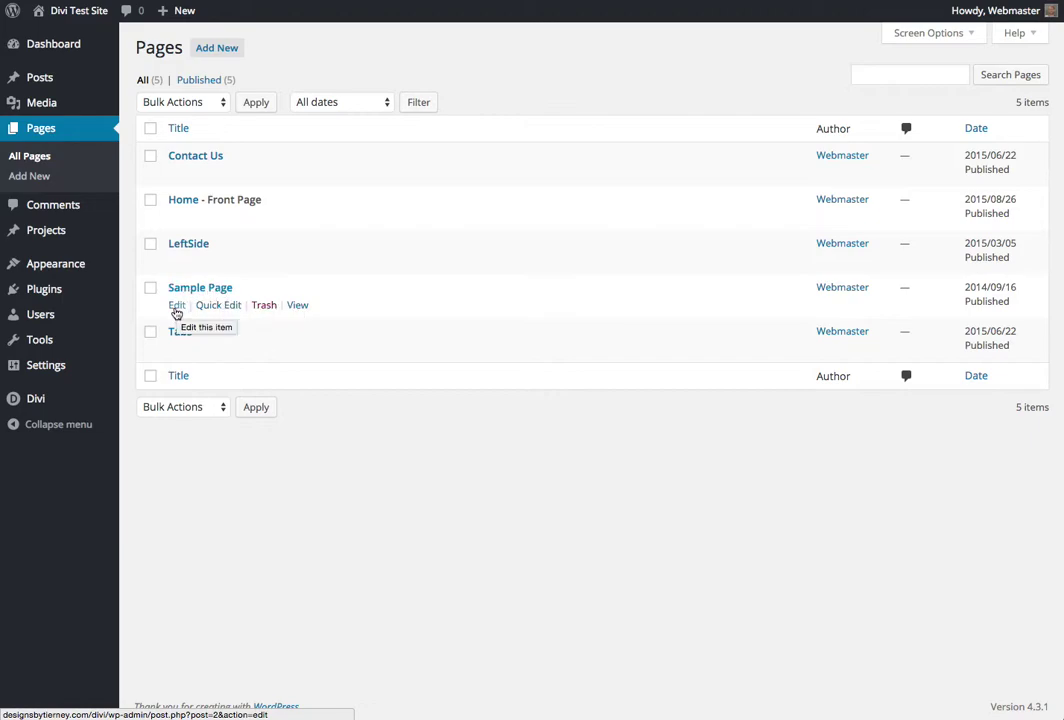
pyautogui.click(179, 291)
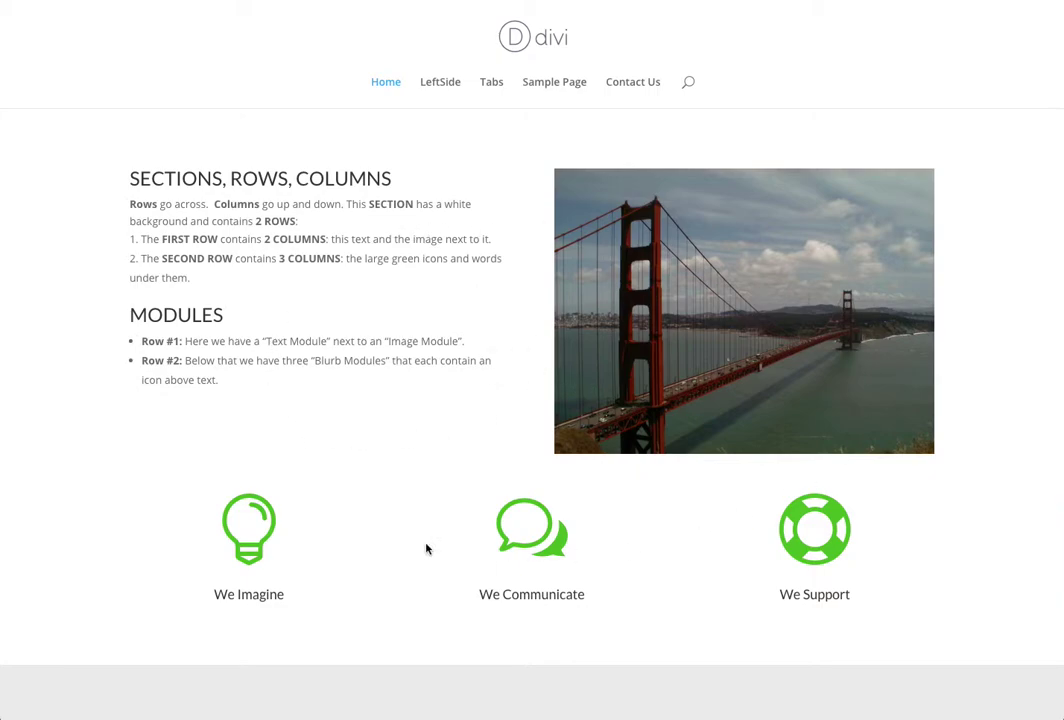
# Examine how the live home page is laid out in sections, rows, columns and modules
pyautogui.scroll(-5, 648, 451)
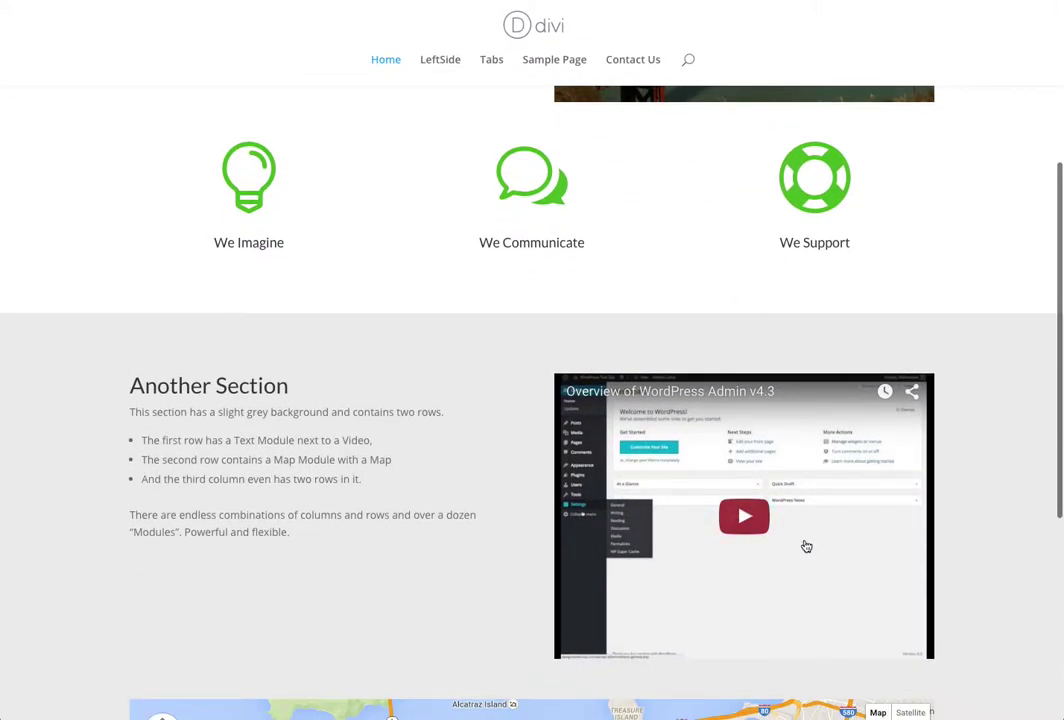
pyautogui.scroll(4, 446, 302)
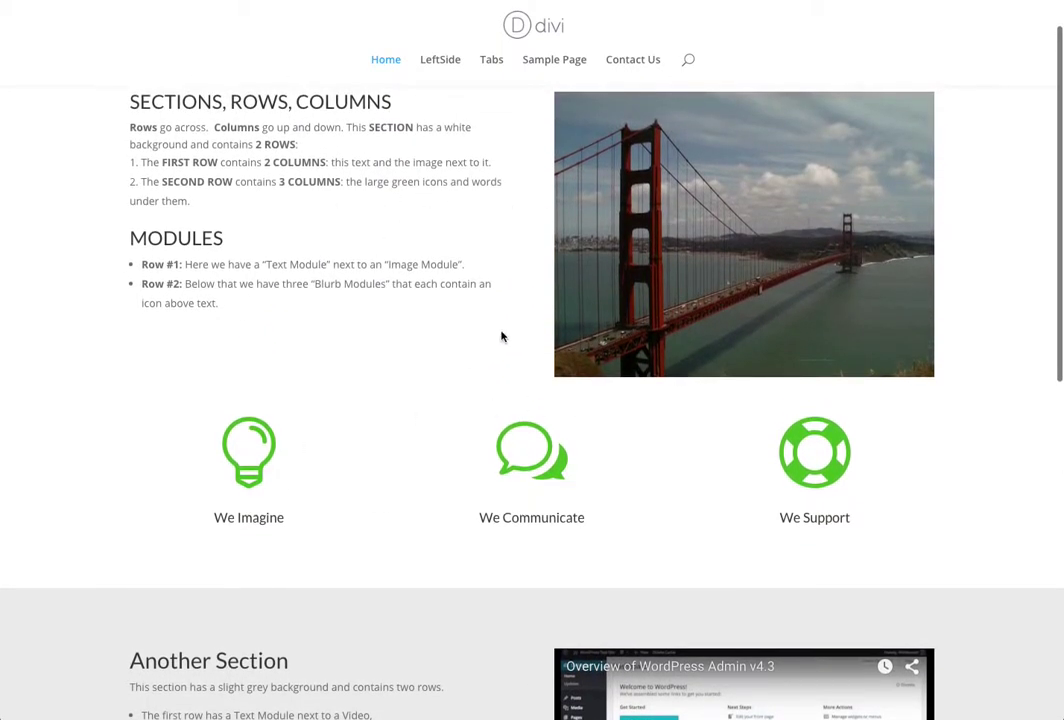
pyautogui.scroll(-3, 501, 336)
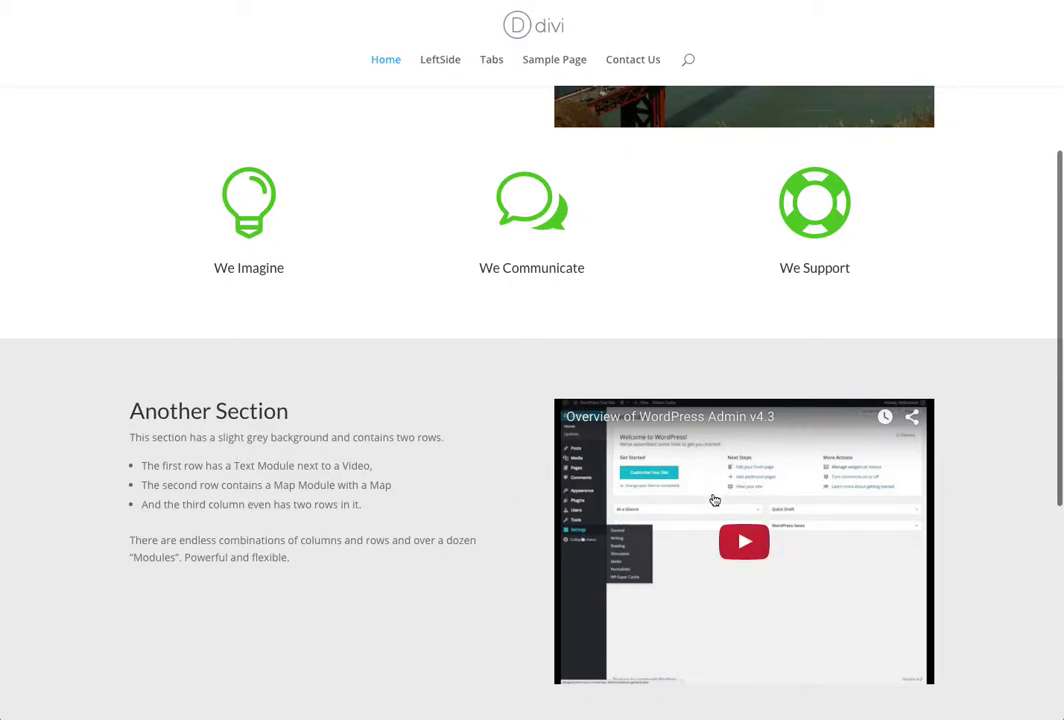
pyautogui.scroll(1, 424, 266)
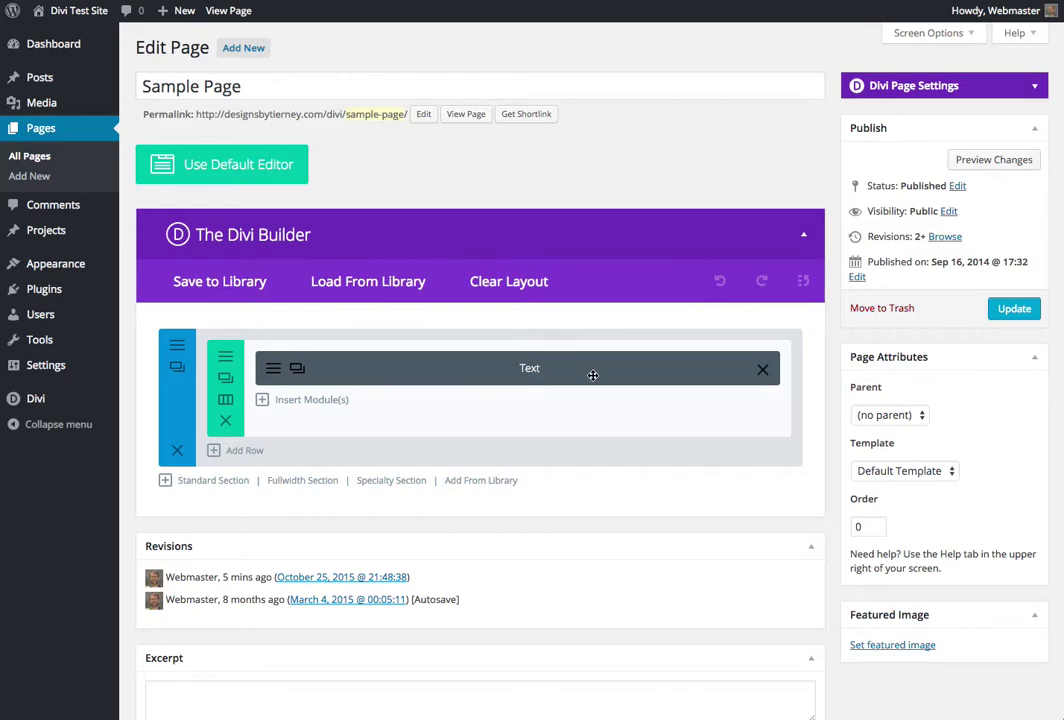
# Inspect the Text module's general settings and content editor on Sample Page, leaving them unchanged
pyautogui.click(273, 373)
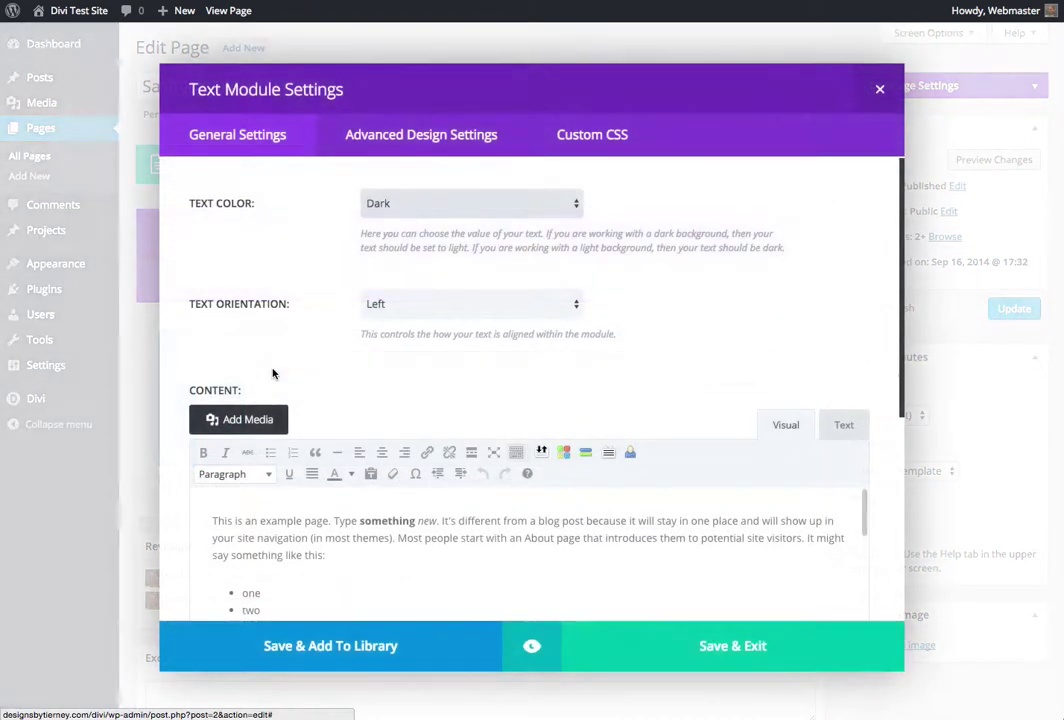
pyautogui.click(879, 89)
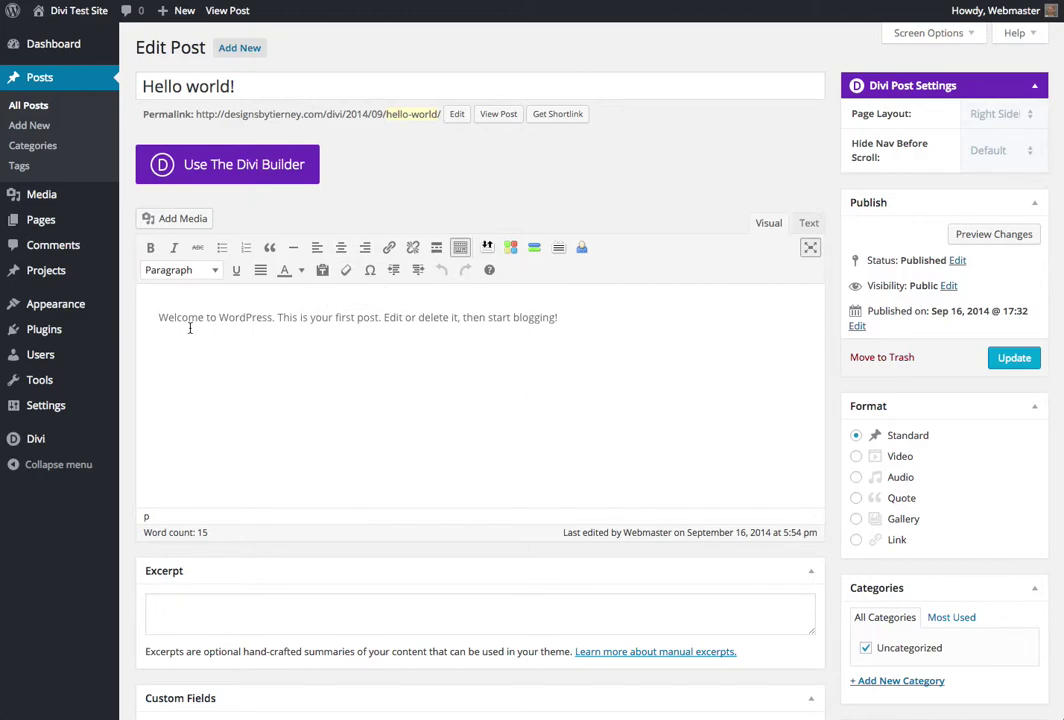
# Examine the Hello world! post's body text and the paragraph format choices in the default editor
pyautogui.moveTo(158, 318); pyautogui.dragTo(548, 320)
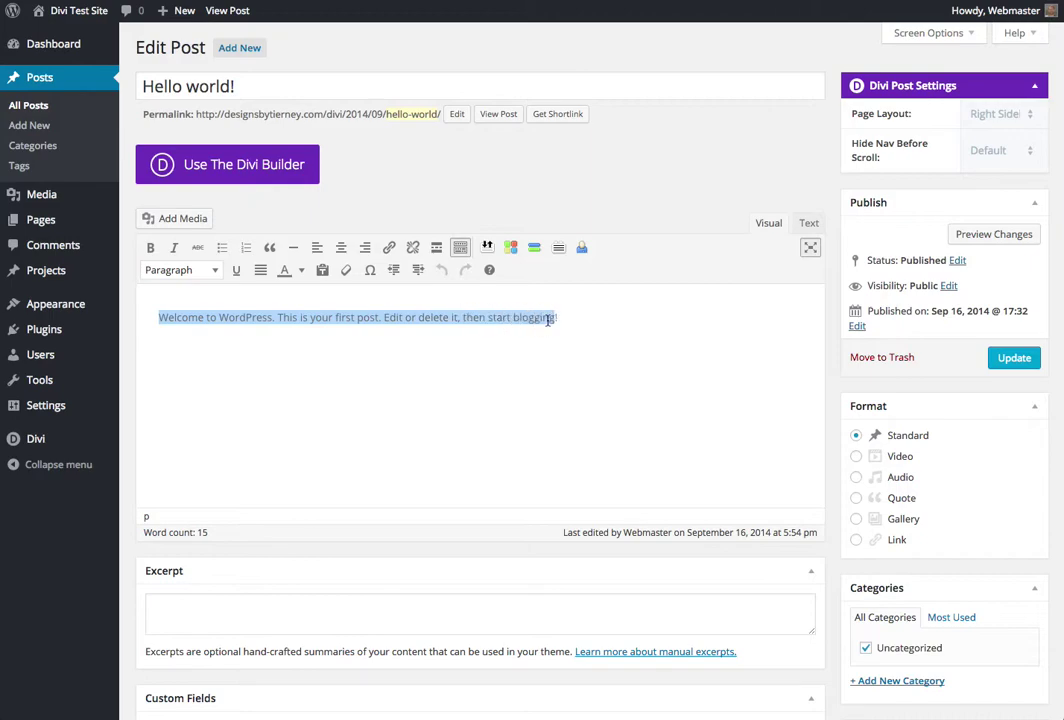
pyautogui.click(300, 318)
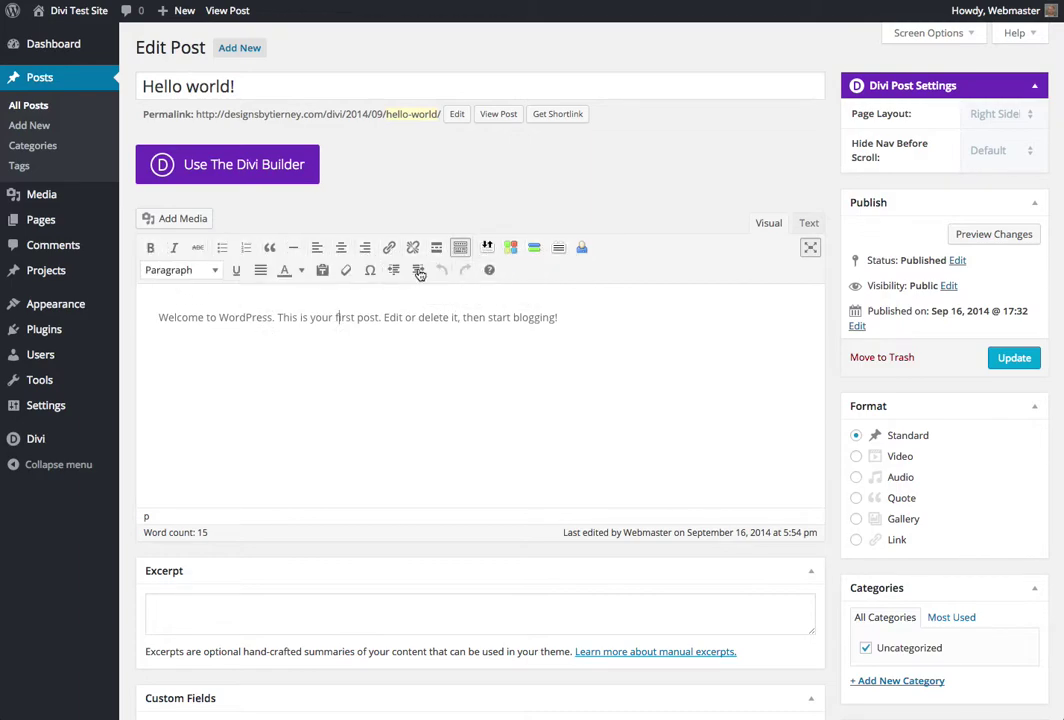
pyautogui.click(214, 271)
pyautogui.click(368, 336)
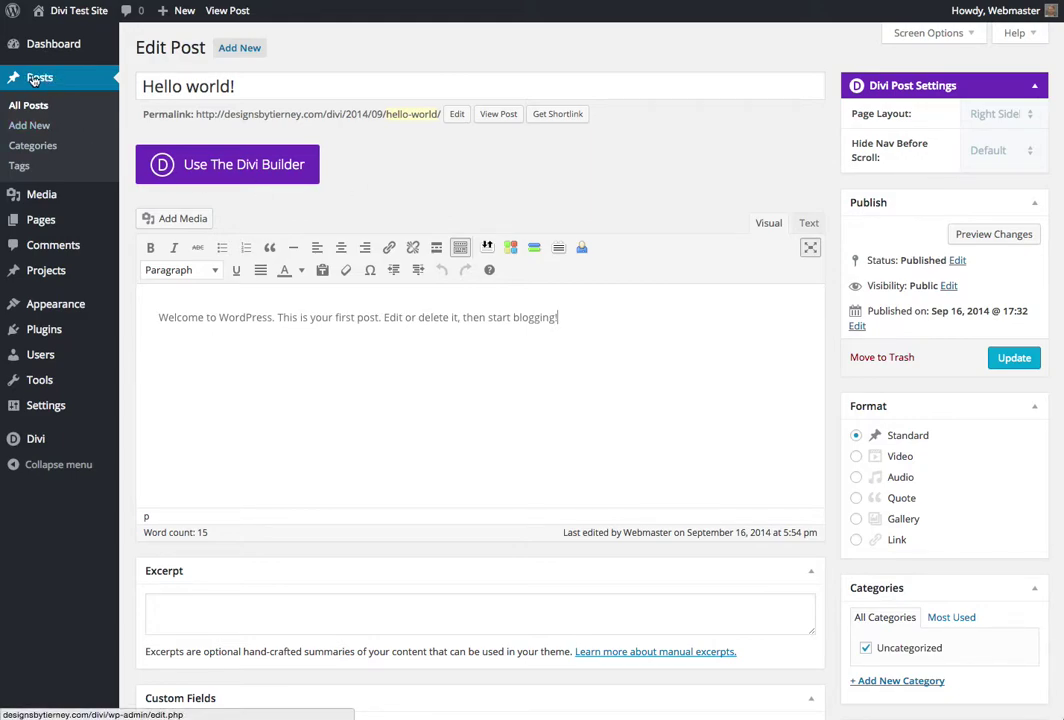
pyautogui.moveTo(63, 226)
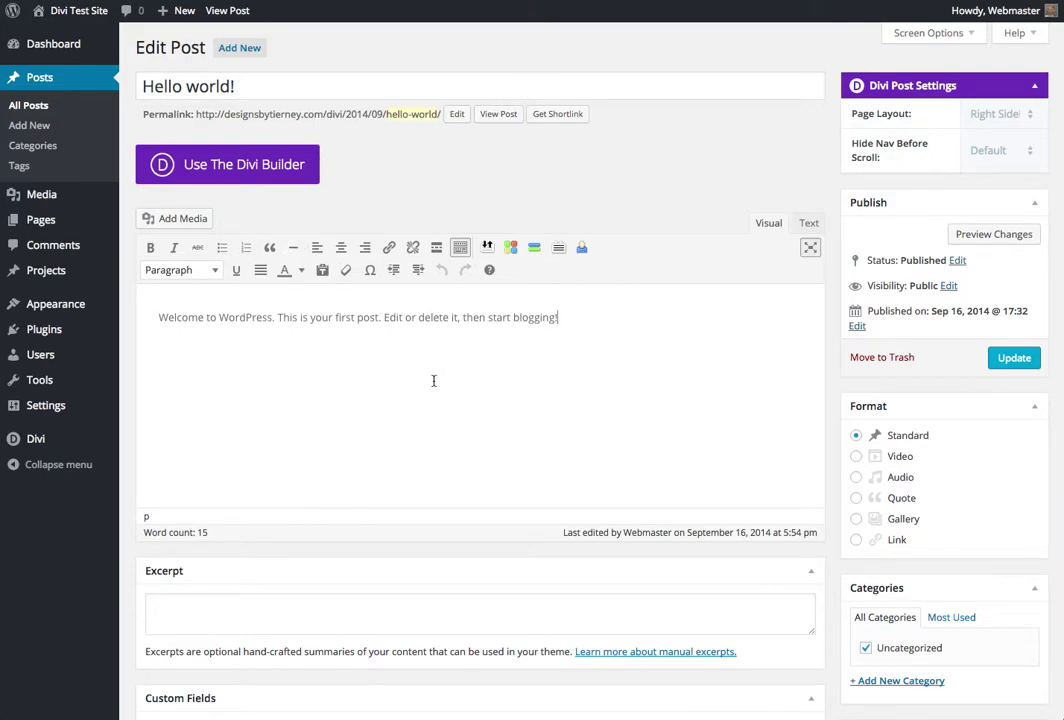
pyautogui.doubleClick(176, 318)
pyautogui.moveTo(176, 318); pyautogui.dragTo(300, 317)
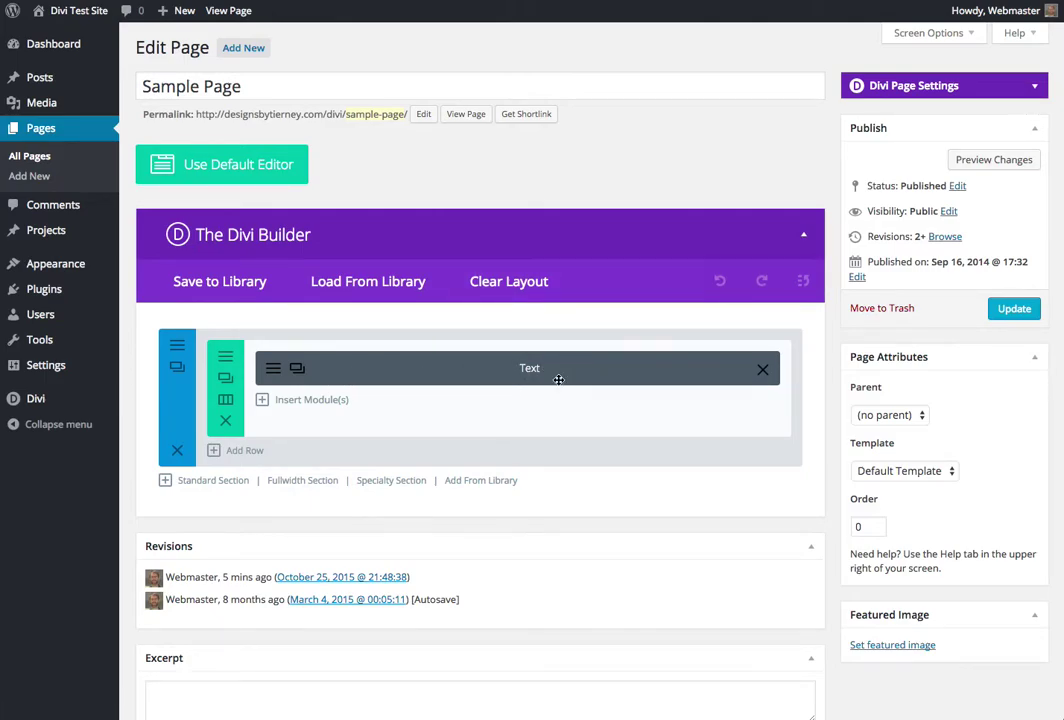
# Review the content of Sample Page's Text module down to the bulleted list and blockquote, and save the module
pyautogui.click(272, 371)
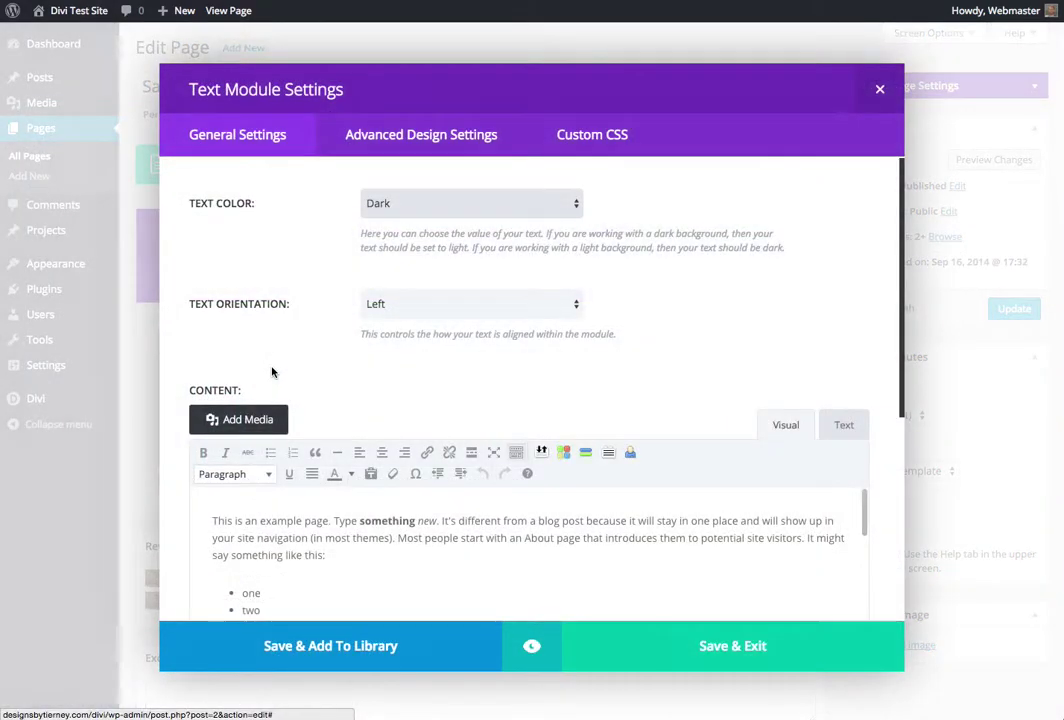
pyautogui.scroll(-2, 423, 535)
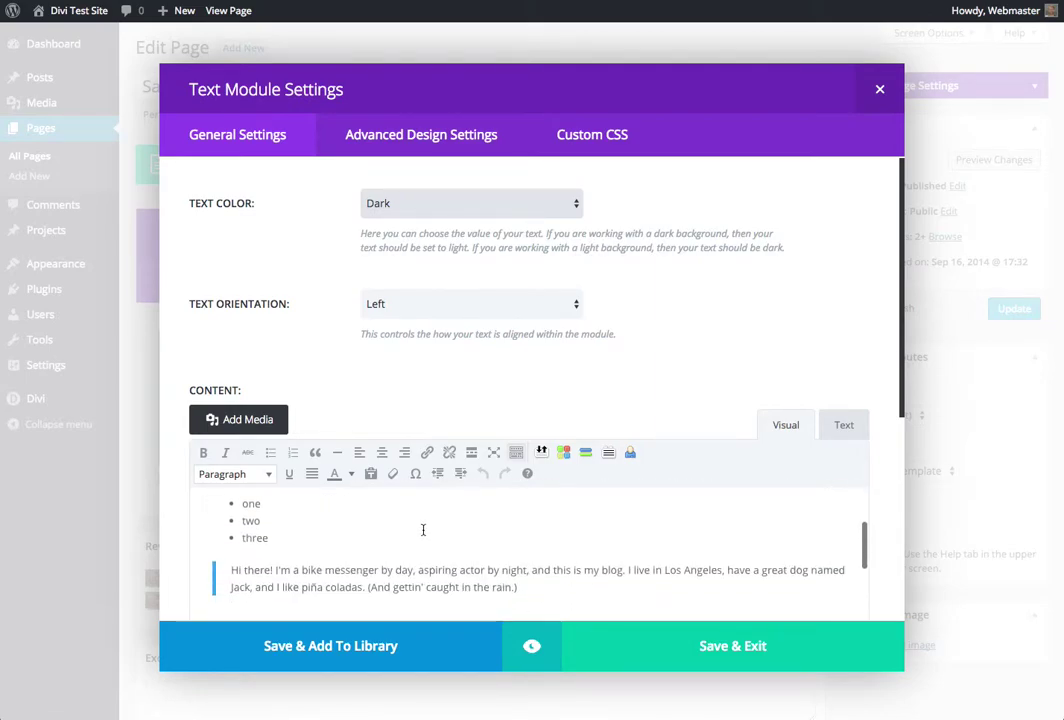
pyautogui.click(693, 644)
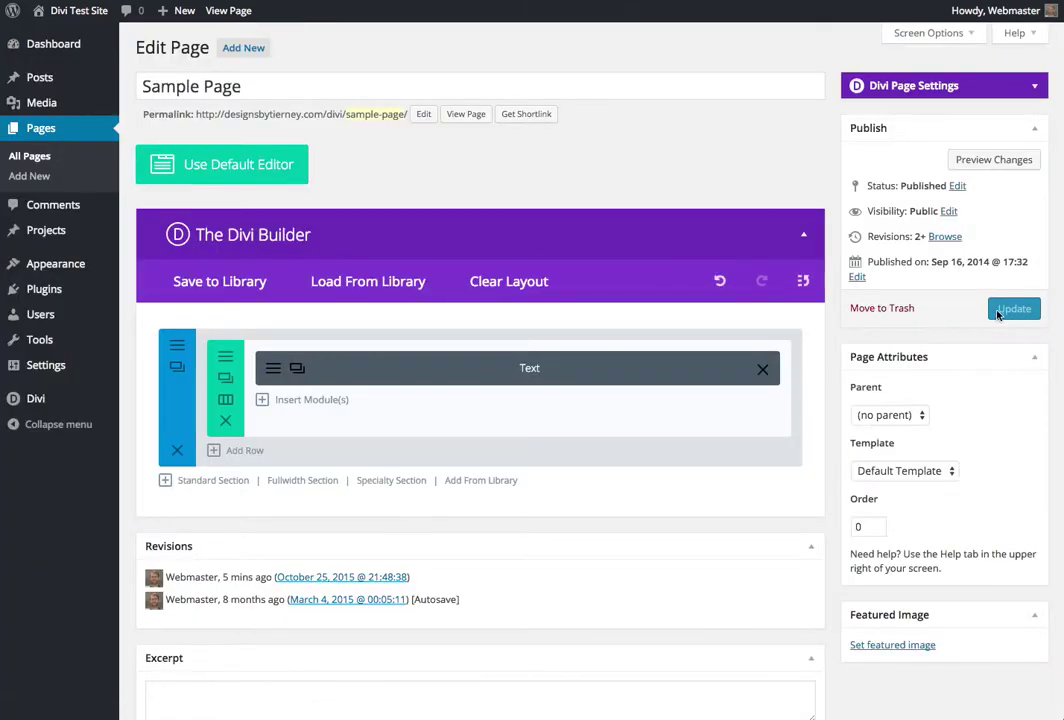